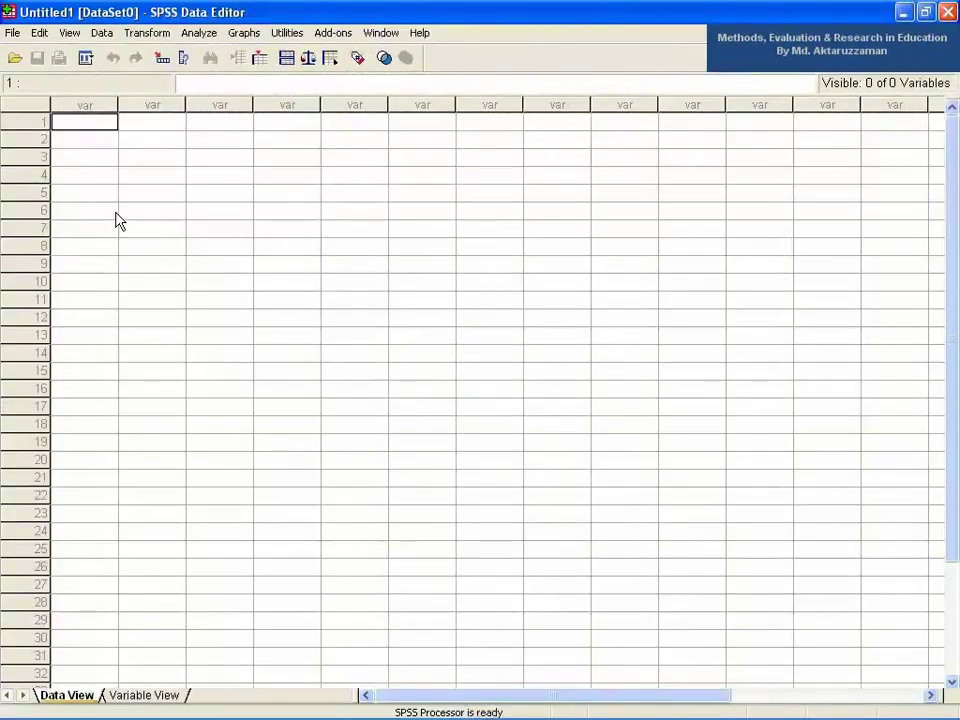
Open the data file 'weighted average and chi square' from the Data File folder
{"action": "left_click", "coordinate": [12, 32]}
{"action": "mouse_move", "coordinate": [129, 75]}
{"action": "left_click", "coordinate": [225, 70]}
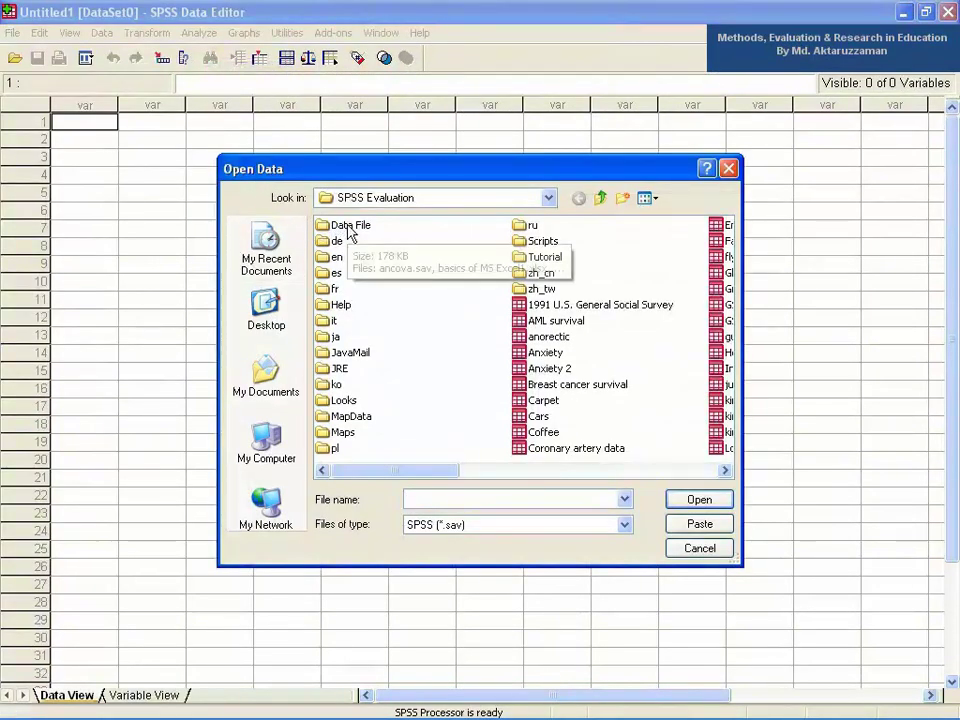
{"action": "double_click", "coordinate": [349, 226]}
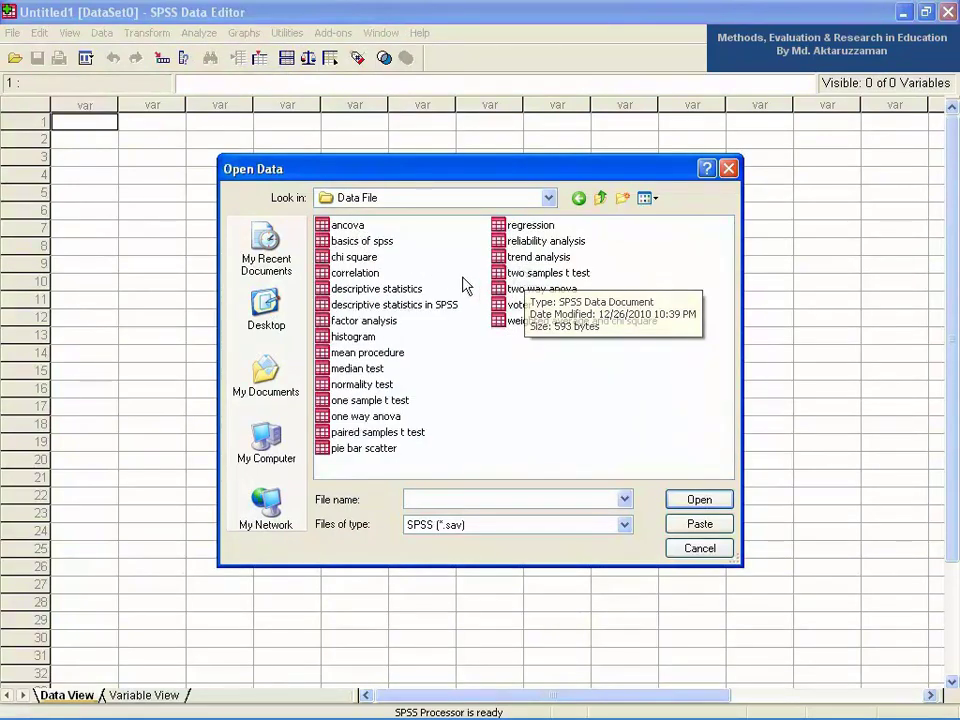
{"action": "left_click", "coordinate": [537, 324]}
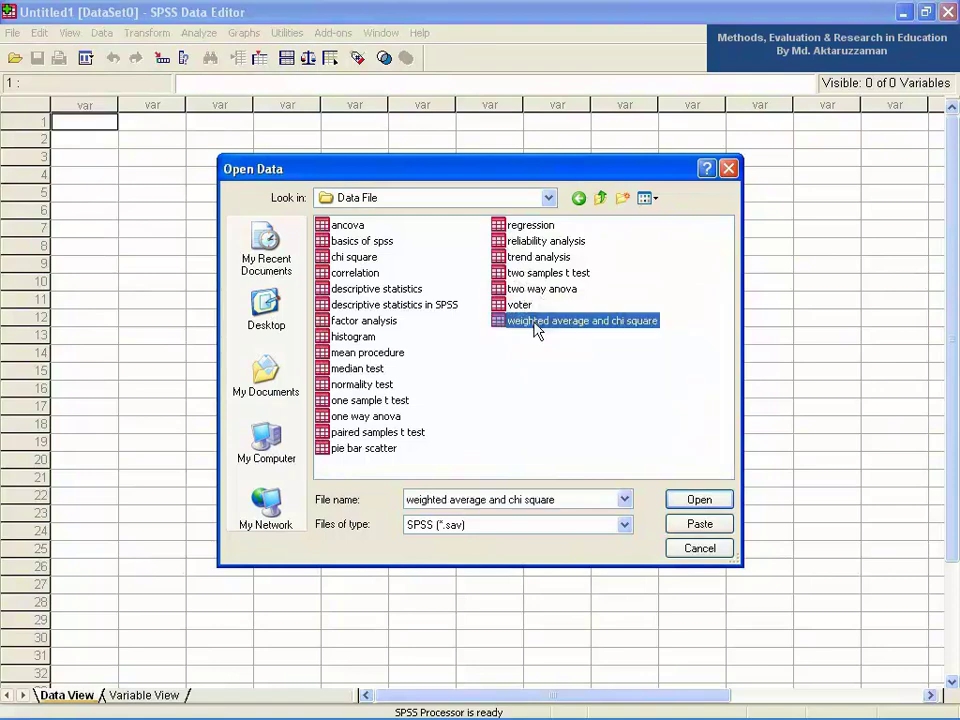
{"action": "double_click", "coordinate": [537, 328]}
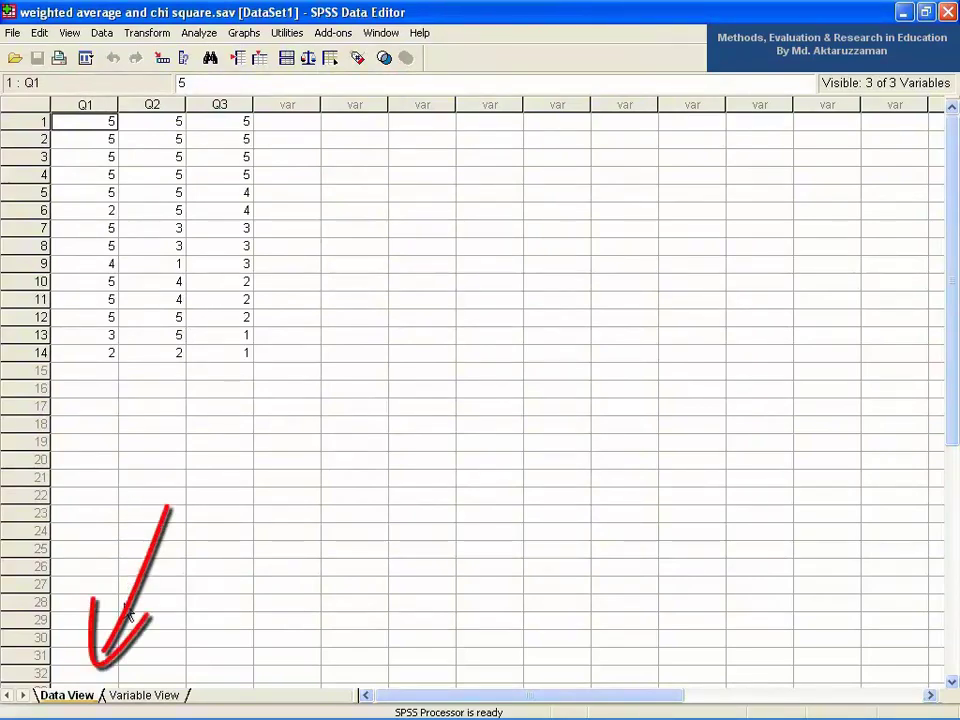
In Variable View, inspect the names, type and measurement level of Q1–Q3
{"action": "left_click", "coordinate": [141, 694]}
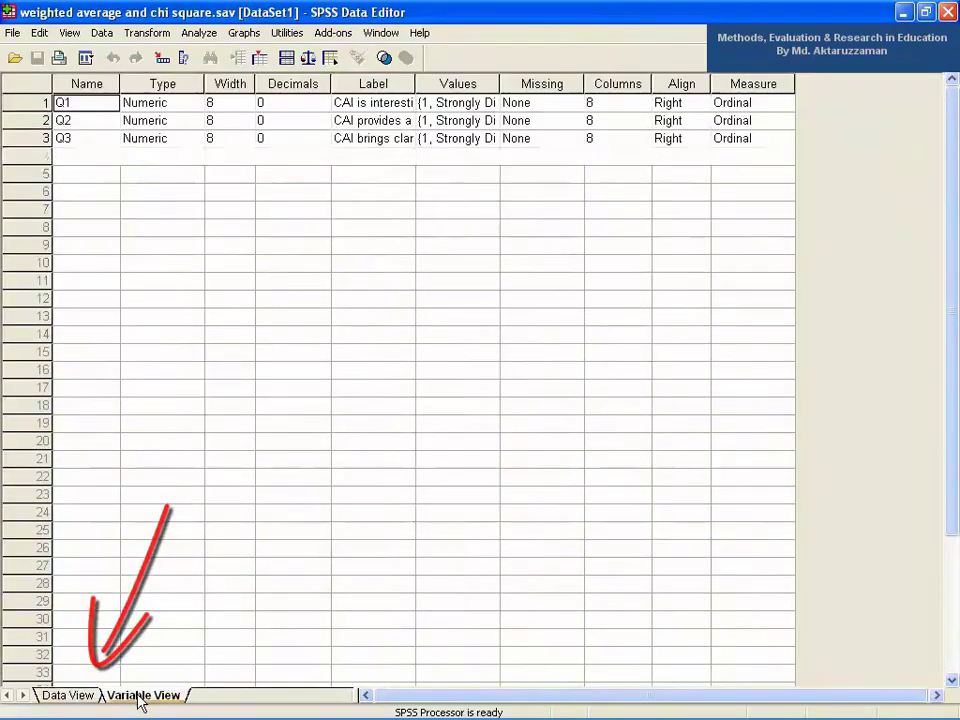
{"action": "left_click", "coordinate": [80, 123]}
{"action": "left_click", "coordinate": [170, 138]}
{"action": "left_click", "coordinate": [732, 140]}
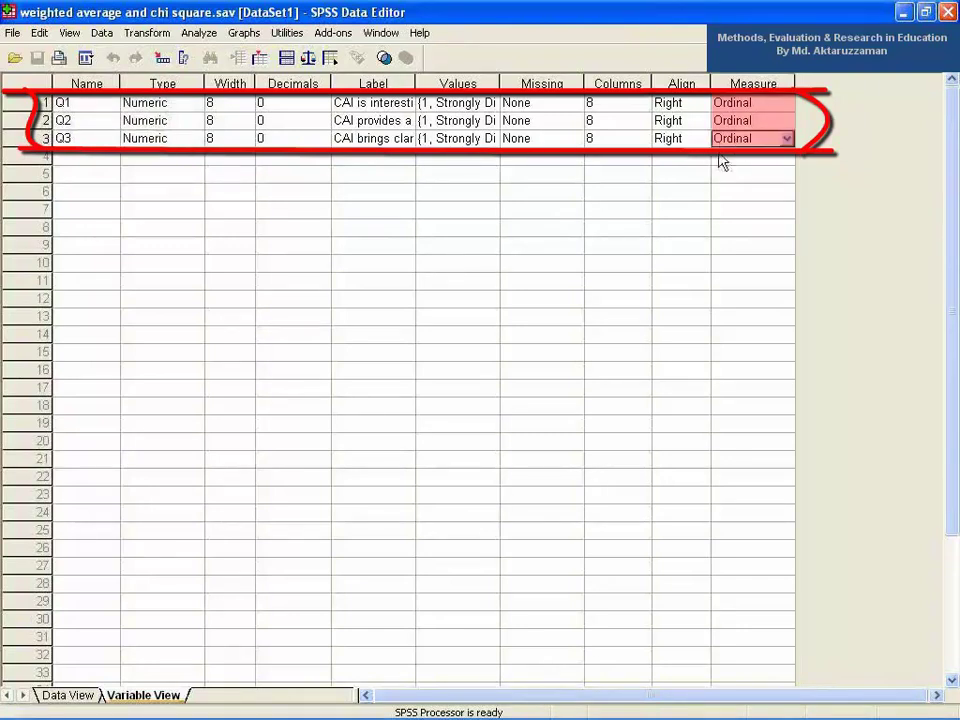
Widen the Label and Values columns and review Q1's value label definitions without changes
{"action": "left_click_drag", "start_coordinate": [415, 83], "coordinate": [568, 83]}
{"action": "left_click", "coordinate": [432, 105]}
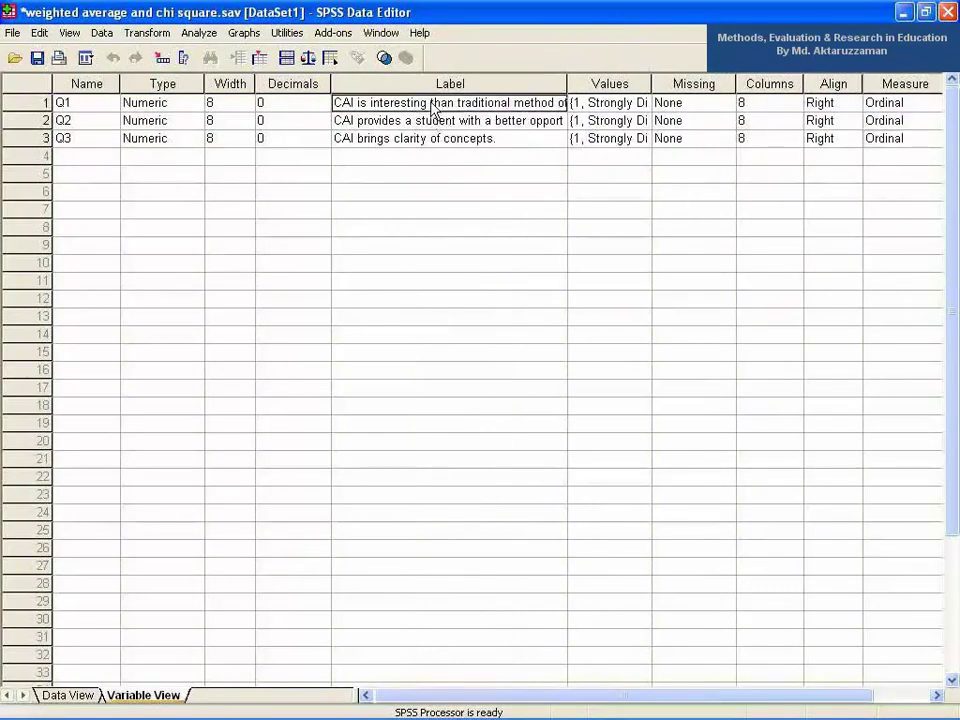
{"action": "left_click", "coordinate": [354, 139]}
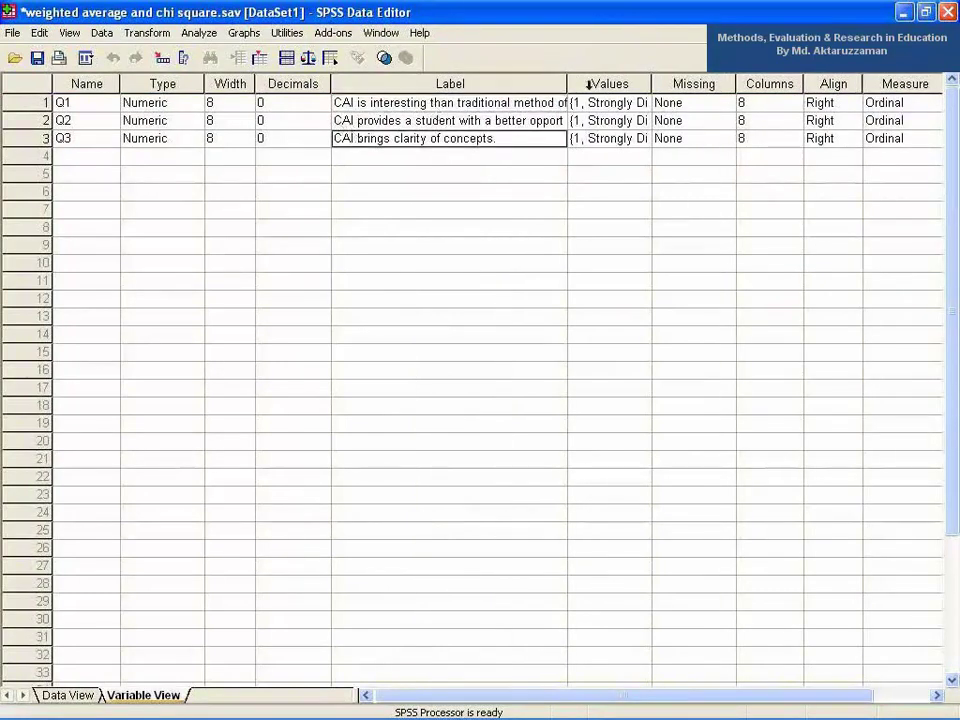
{"action": "left_click_drag", "start_coordinate": [650, 76], "coordinate": [716, 80]}
{"action": "left_click", "coordinate": [711, 108]}
{"action": "left_click", "coordinate": [708, 103]}
{"action": "left_click_drag", "start_coordinate": [355, 97], "coordinate": [477, 272]}
{"action": "left_click", "coordinate": [588, 318]}
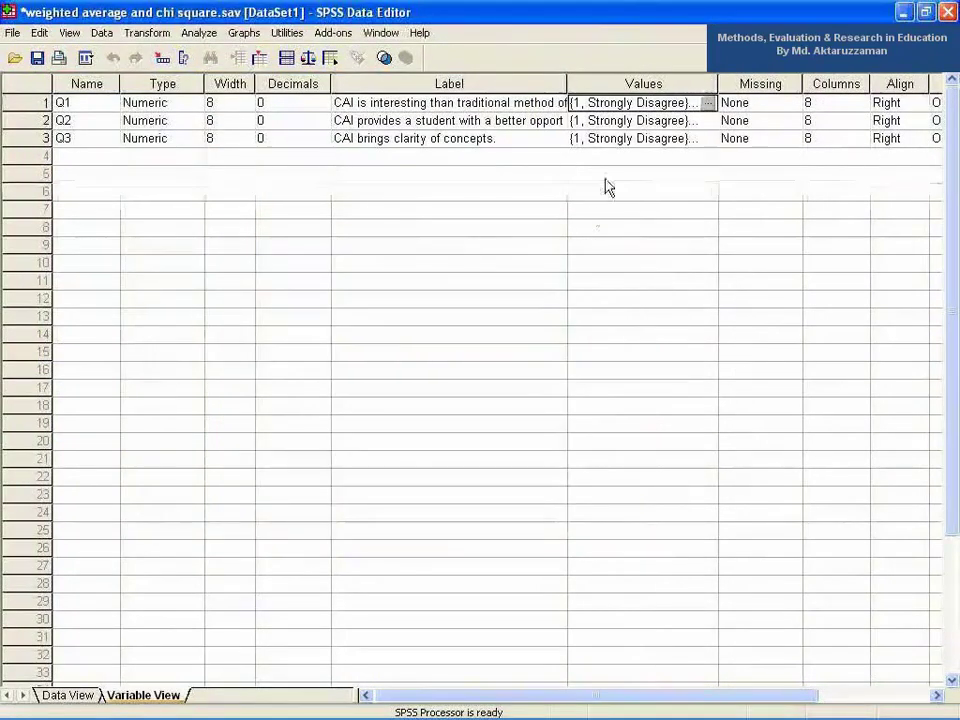
Copy Q3's value labels into a new fourth variable, then undo the pasted VAR00001
{"action": "left_click", "coordinate": [631, 140]}
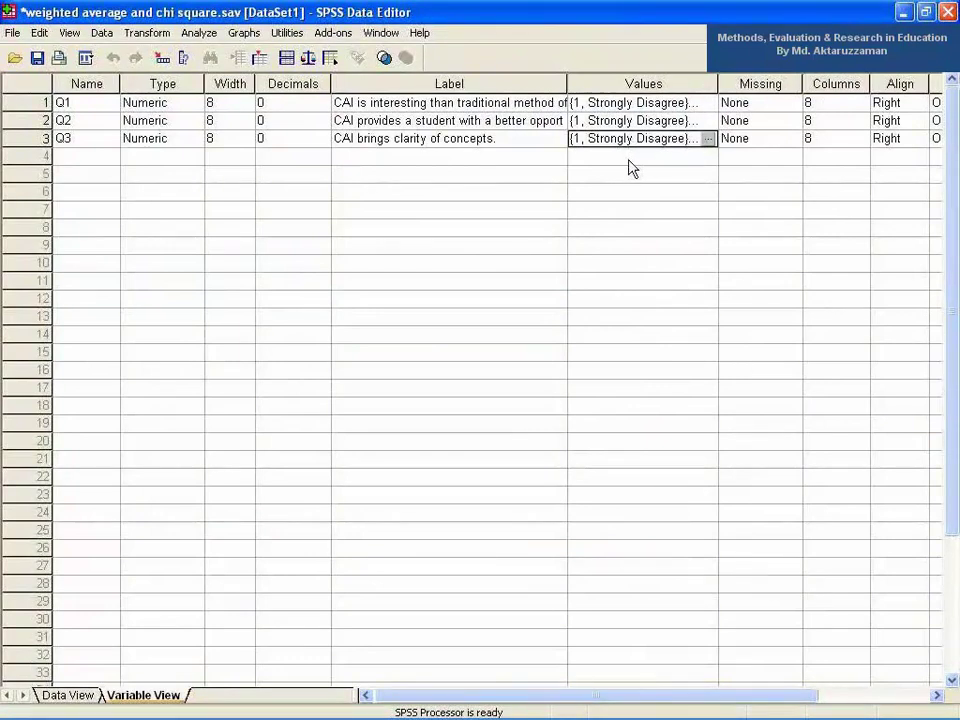
{"action": "right_click", "coordinate": [630, 141]}
{"action": "left_click", "coordinate": [640, 151]}
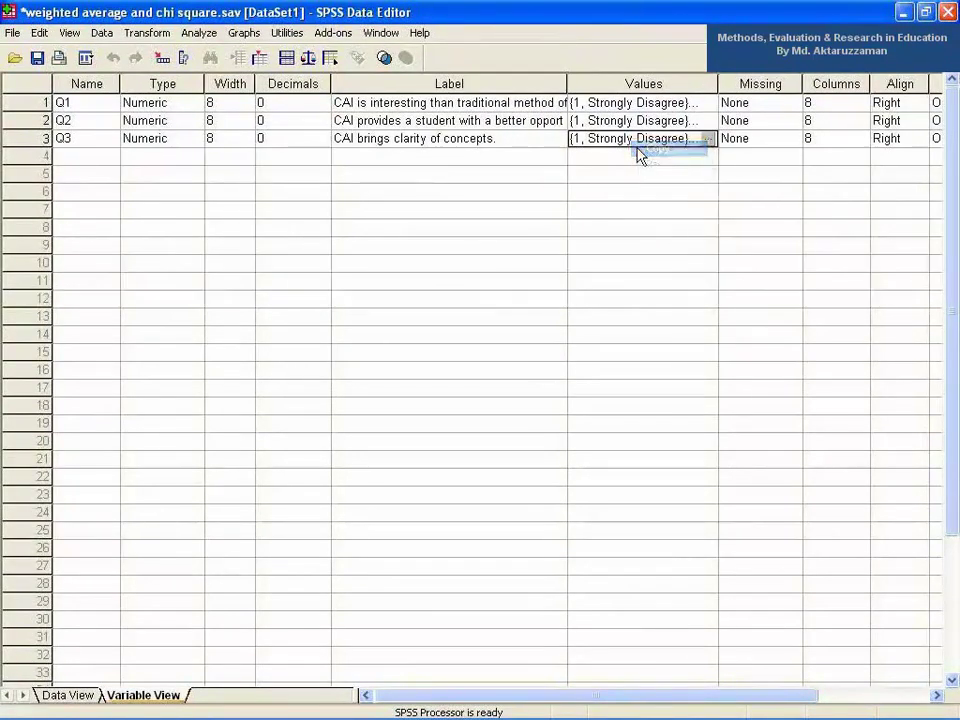
{"action": "right_click", "coordinate": [631, 160]}
{"action": "left_click", "coordinate": [656, 186]}
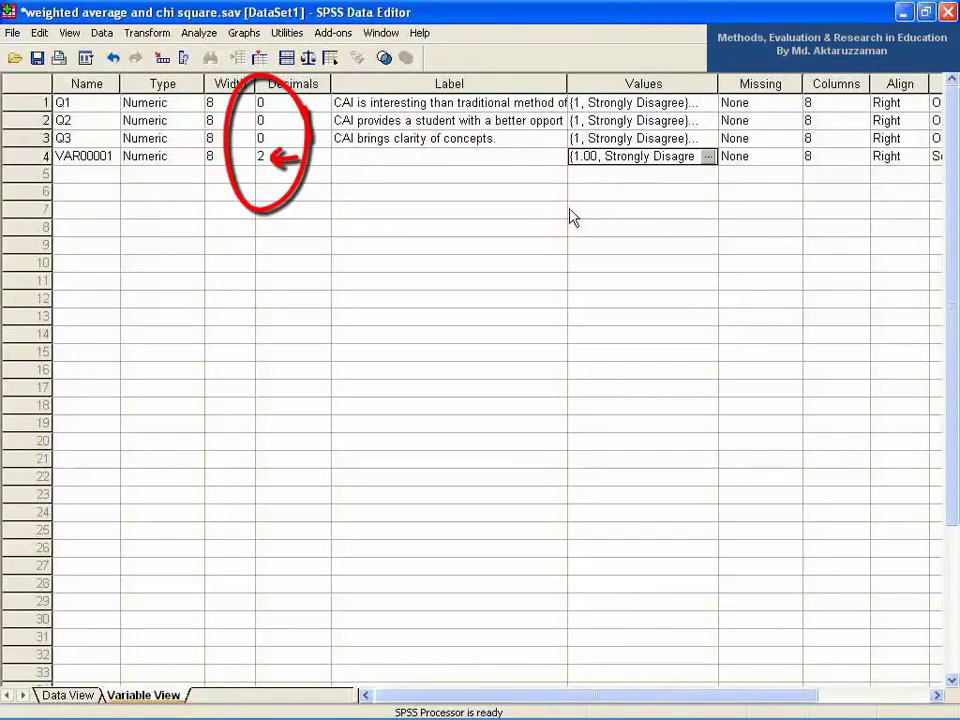
{"action": "key", "text": "ctrl+z"}
{"action": "left_click", "coordinate": [268, 122]}
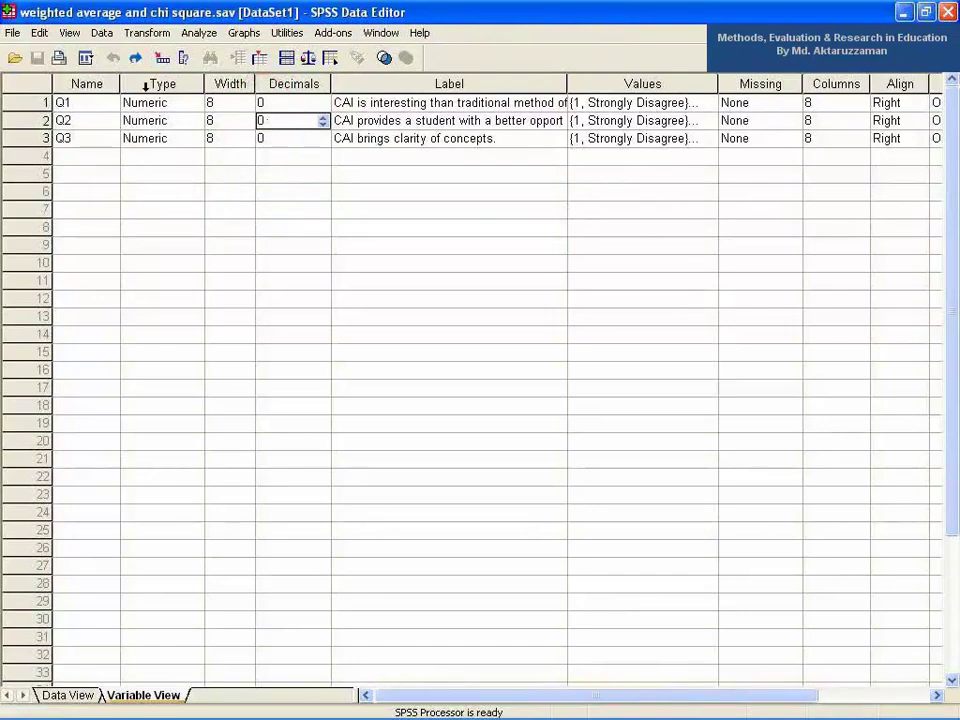
Return to Data View and browse the first respondents' Q1–Q3 responses
{"action": "left_click", "coordinate": [70, 695]}
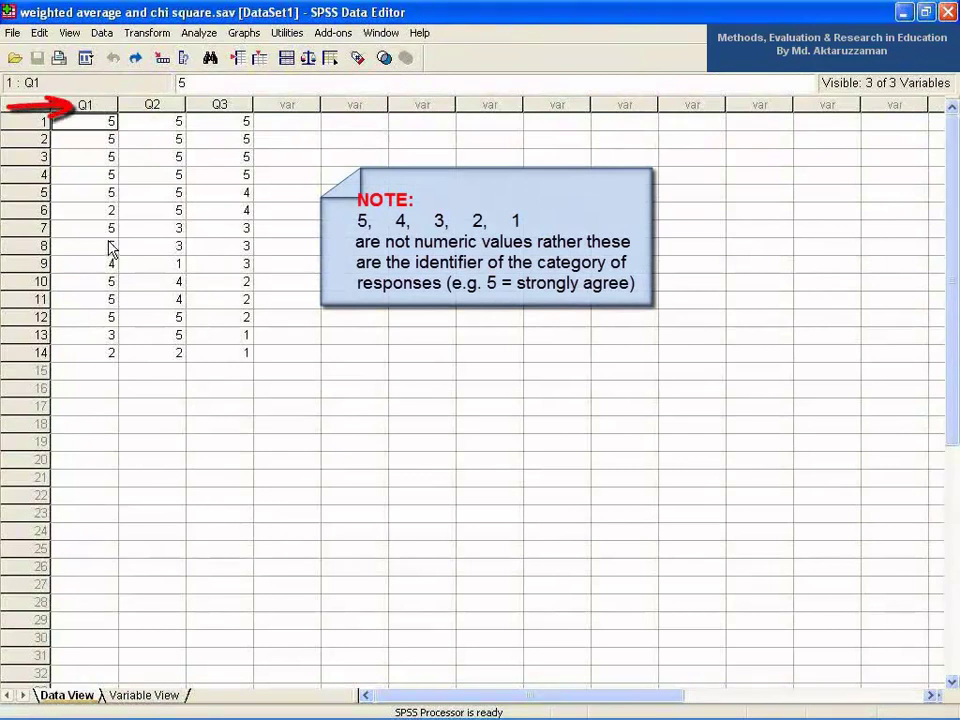
{"action": "key", "text": "Right"}
{"action": "key", "text": "Right"}
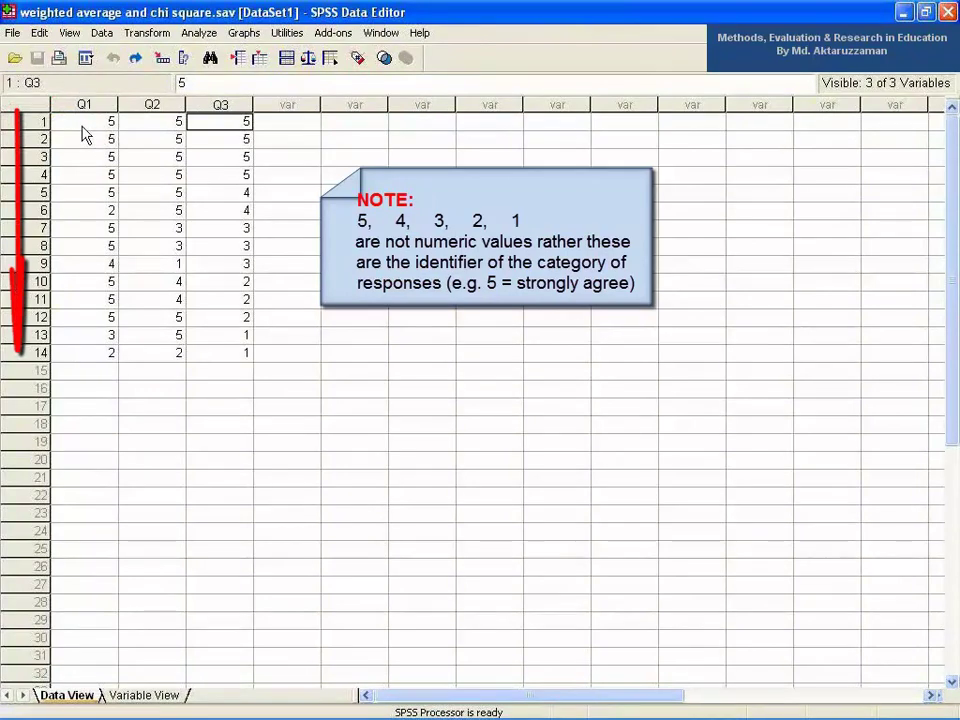
{"action": "left_click", "coordinate": [44, 121]}
{"action": "left_click", "coordinate": [152, 139]}
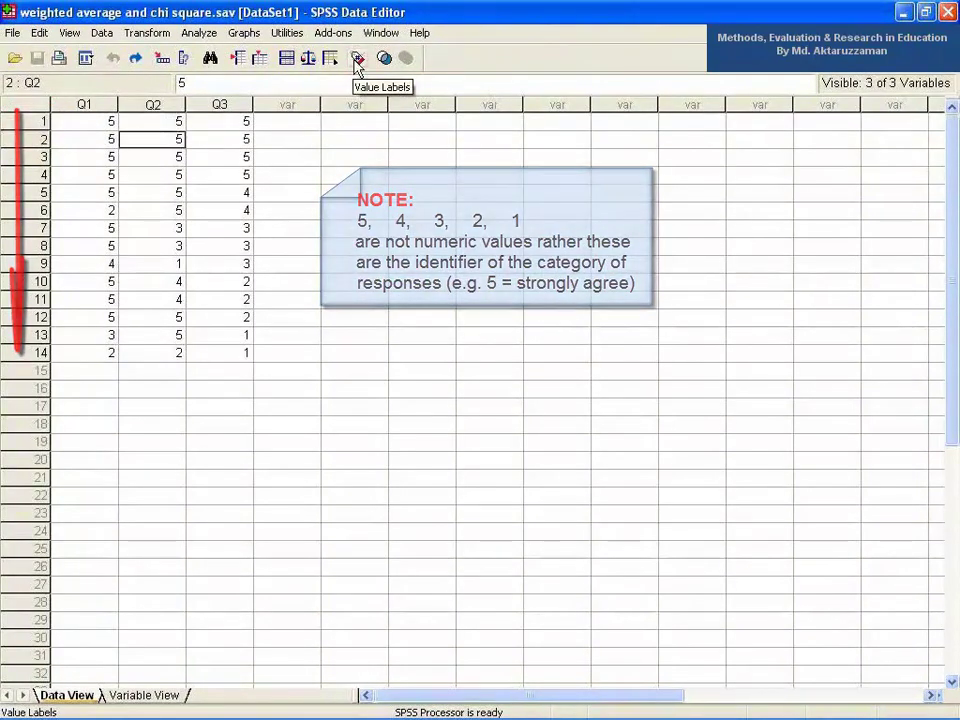
Toggle the grid between value labels and numeric codes to compare them
{"action": "left_click", "coordinate": [357, 60]}
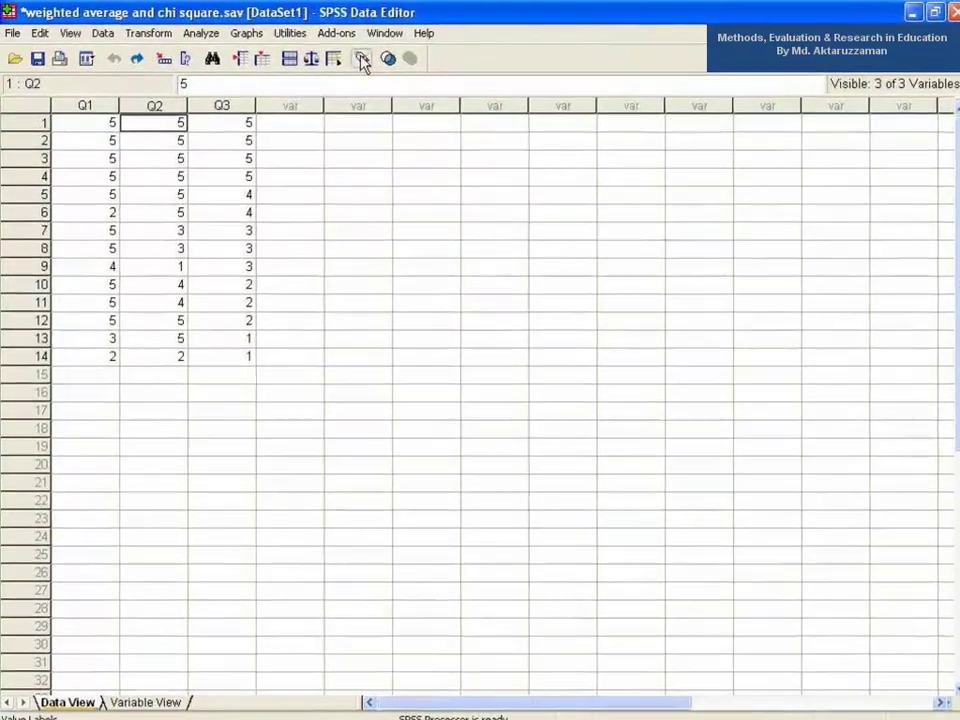
{"action": "left_click", "coordinate": [358, 60]}
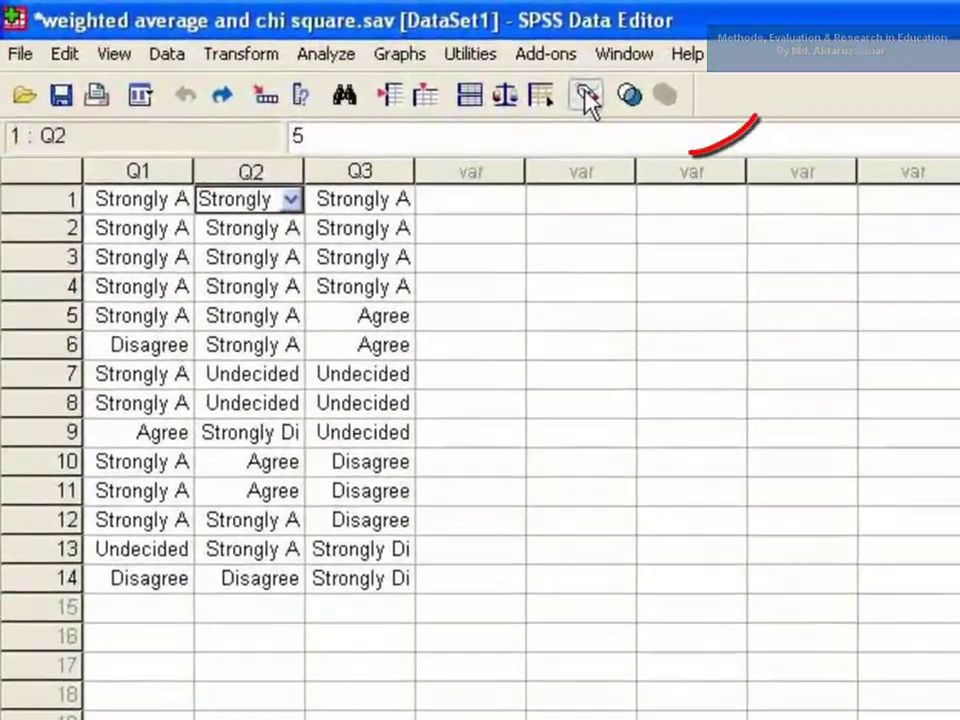
{"action": "left_click", "coordinate": [490, 80]}
{"action": "left_click", "coordinate": [490, 80]}
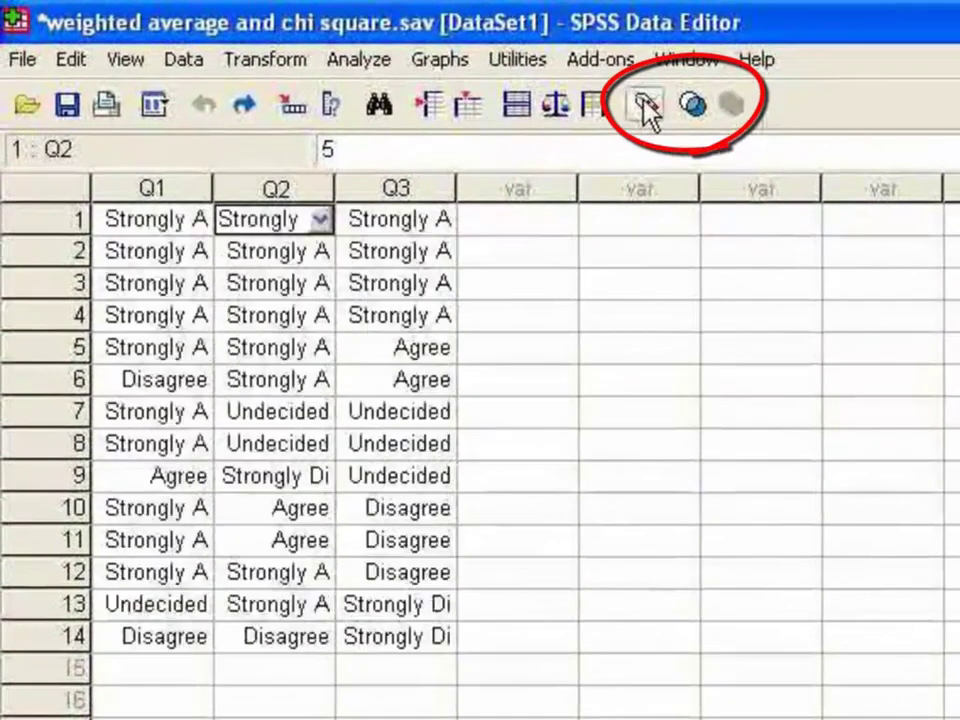
{"action": "left_click", "coordinate": [646, 104]}
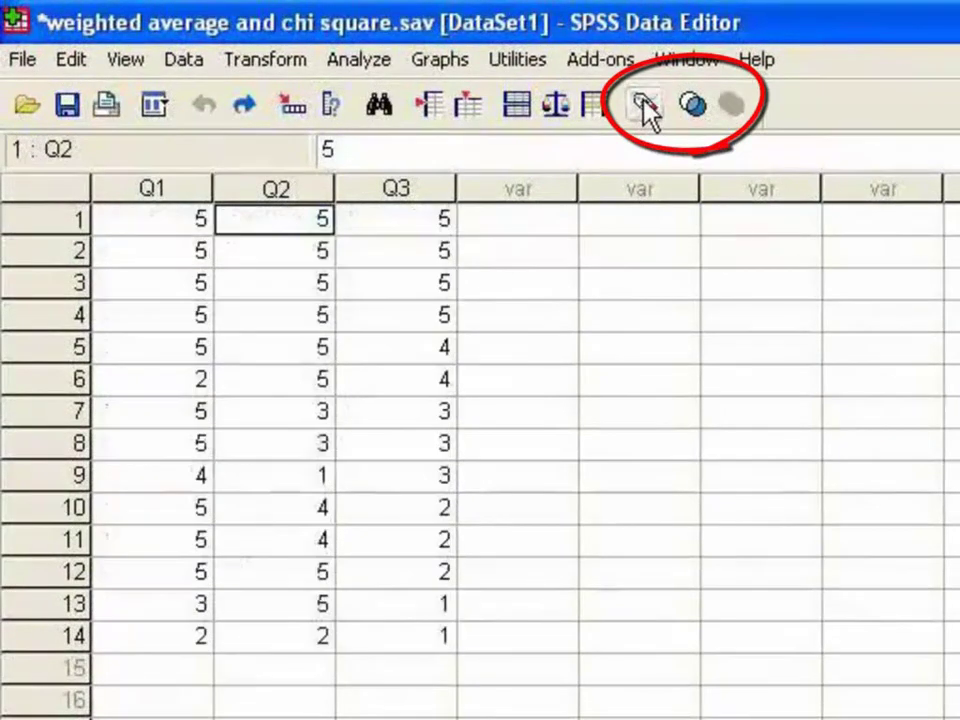
{"action": "left_click", "coordinate": [646, 104]}
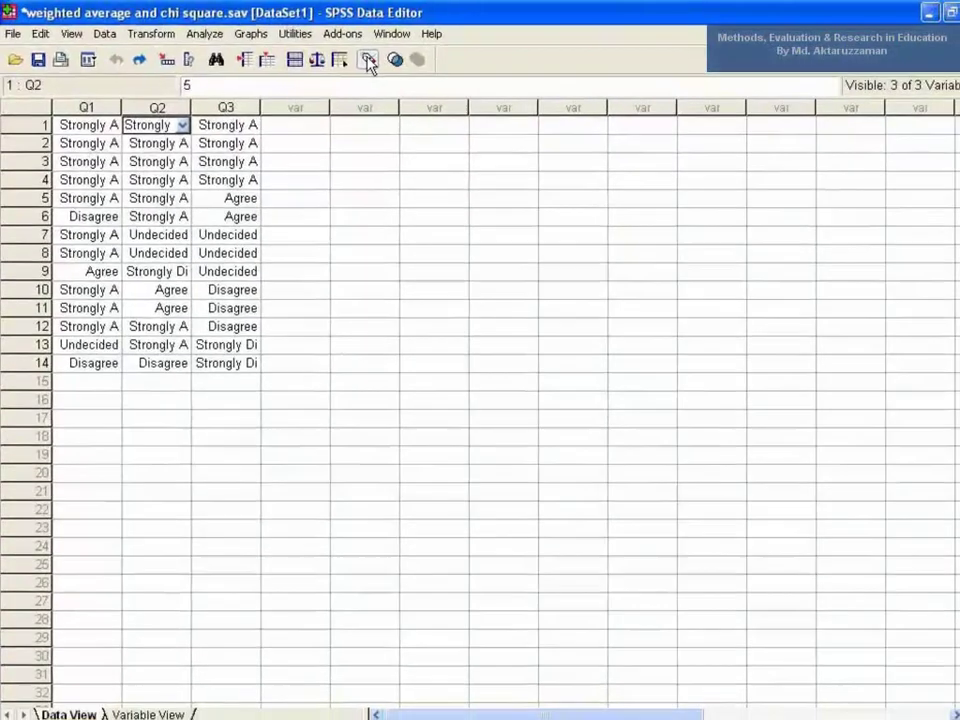
{"action": "left_click", "coordinate": [422, 70]}
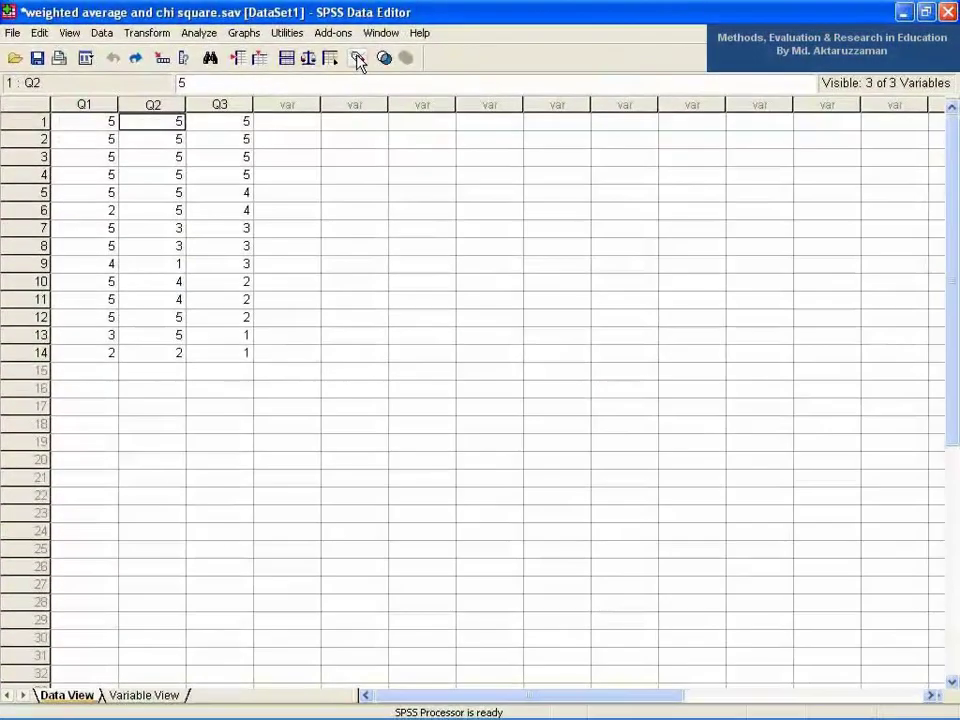
{"action": "left_click", "coordinate": [357, 57]}
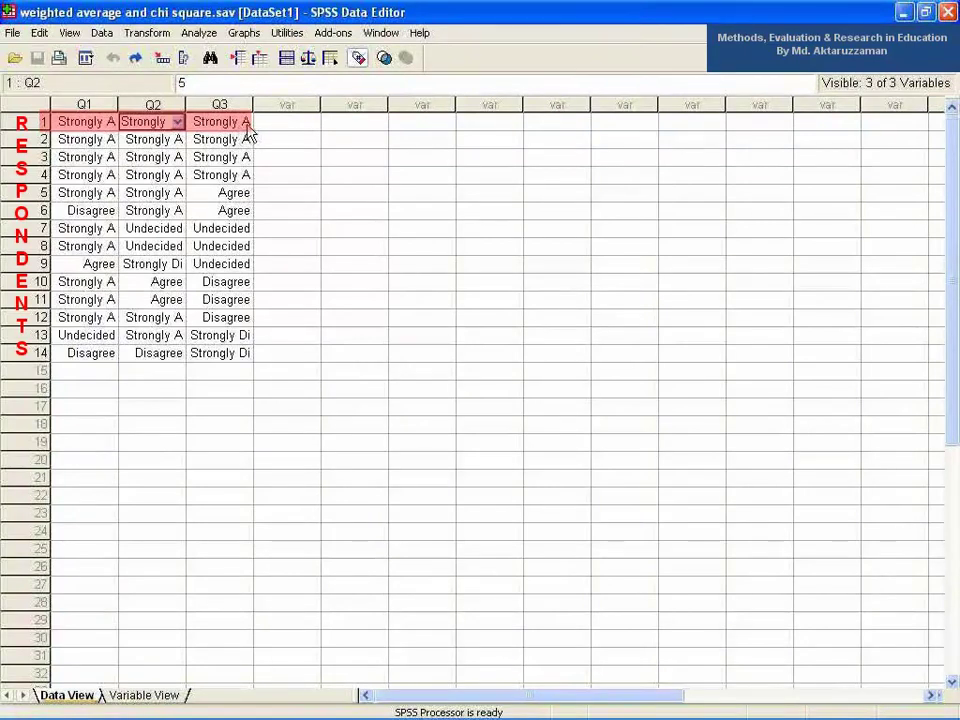
Check respondent 1's Q3 label choices, then leave the grid showing numeric codes 1–5
{"action": "left_click", "coordinate": [245, 124]}
{"action": "left_click", "coordinate": [246, 124]}
{"action": "left_click", "coordinate": [246, 124]}
{"action": "left_click", "coordinate": [246, 124]}
{"action": "left_click", "coordinate": [246, 124]}
{"action": "left_click", "coordinate": [358, 57]}
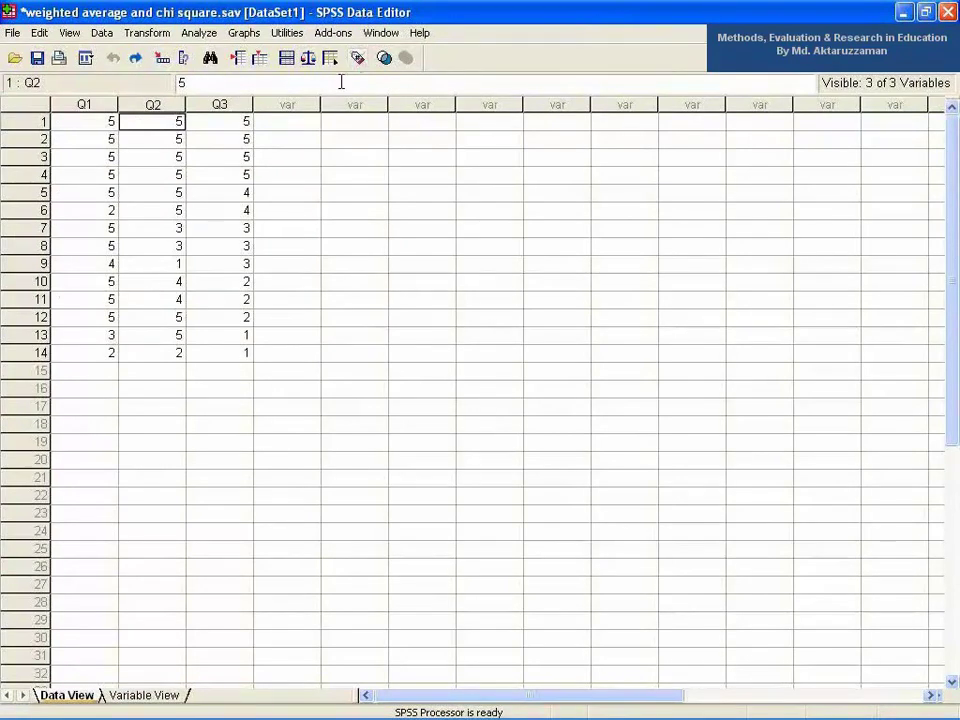
Run Frequencies on Q1, Q2 and Q3 with Mean requested, giving means 4.36, 4.07 and 3.21
{"action": "left_click", "coordinate": [205, 36]}
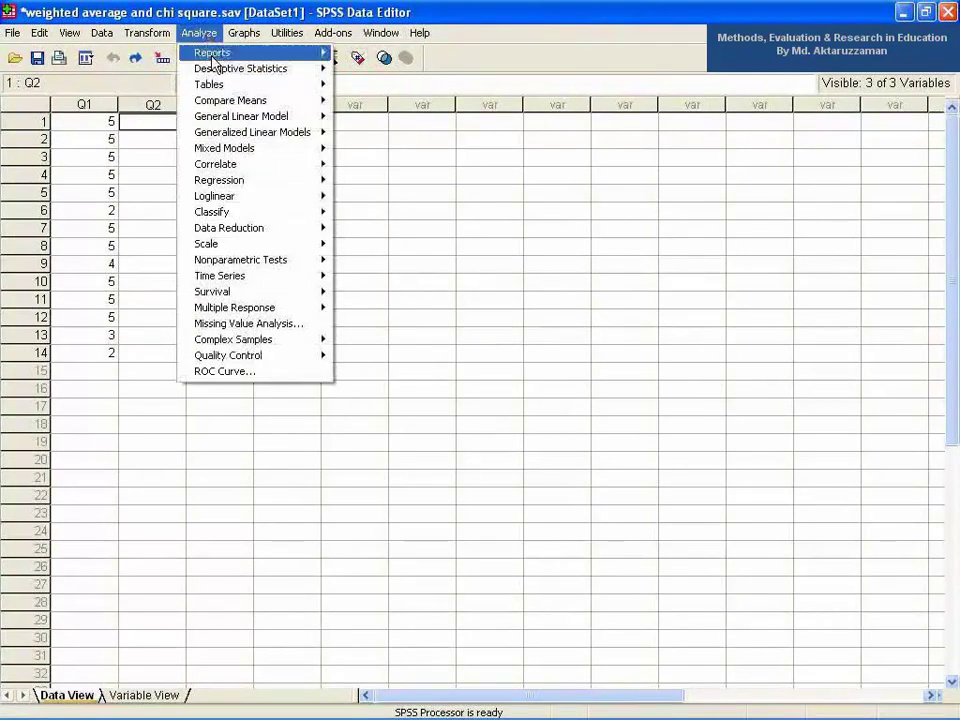
{"action": "mouse_move", "coordinate": [287, 72]}
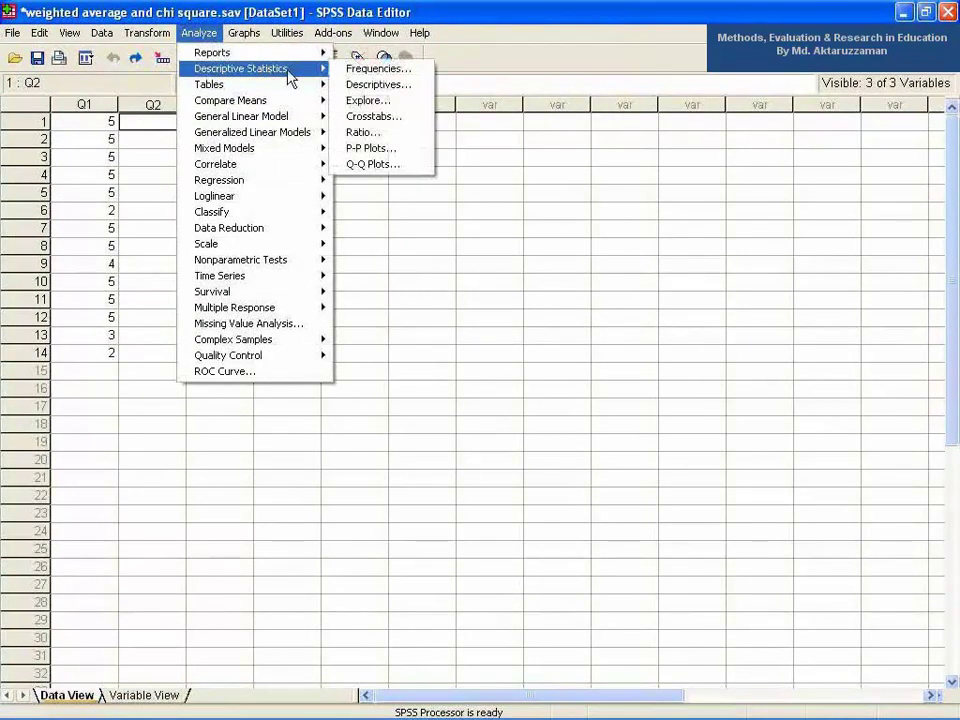
{"action": "left_click", "coordinate": [343, 70]}
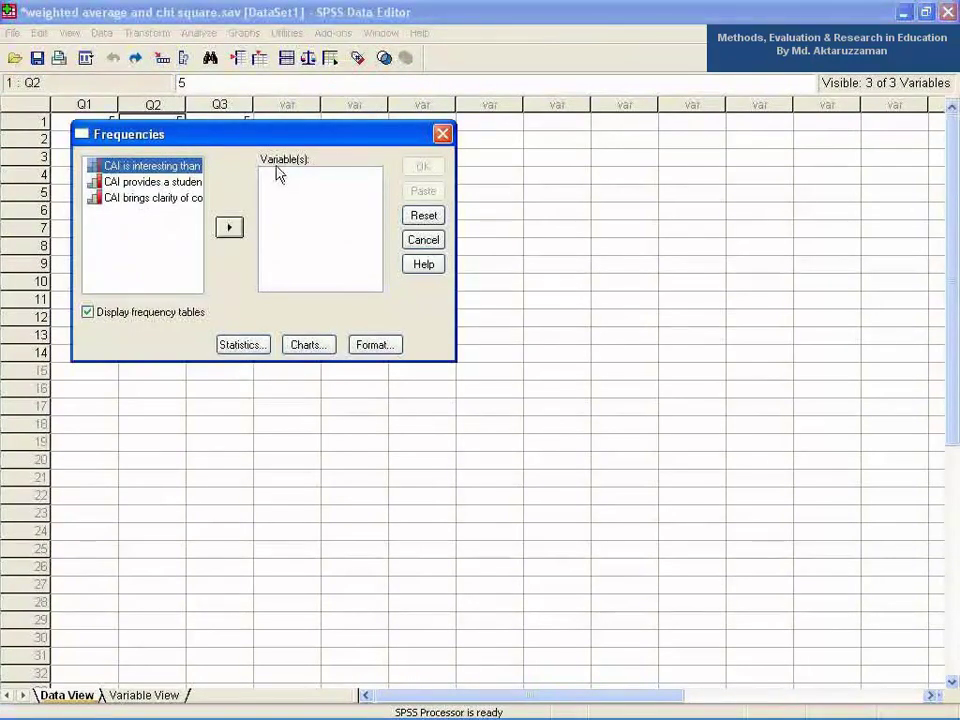
{"action": "left_click_drag", "start_coordinate": [188, 171], "coordinate": [182, 218]}
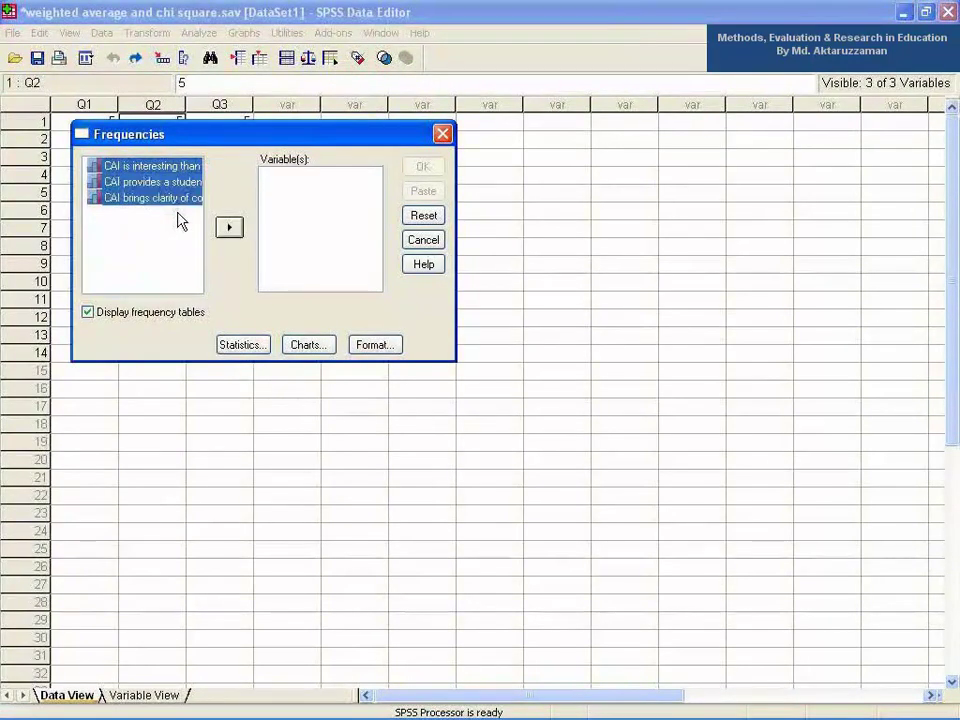
{"action": "left_click", "coordinate": [229, 230]}
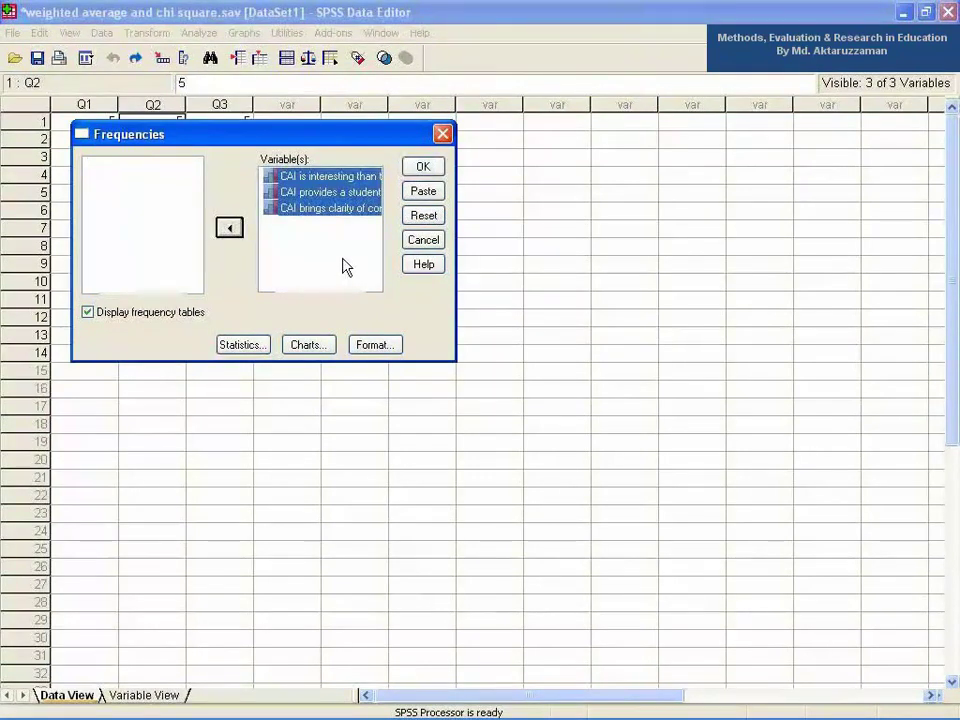
{"action": "left_click", "coordinate": [252, 346]}
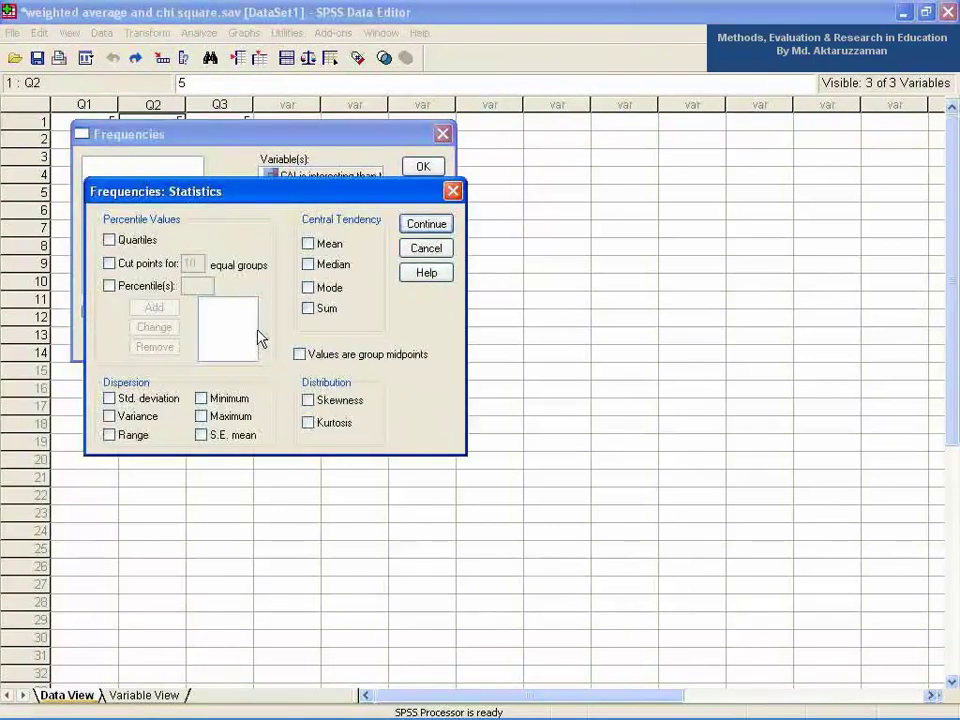
{"action": "left_click", "coordinate": [408, 225]}
{"action": "left_click", "coordinate": [422, 169]}
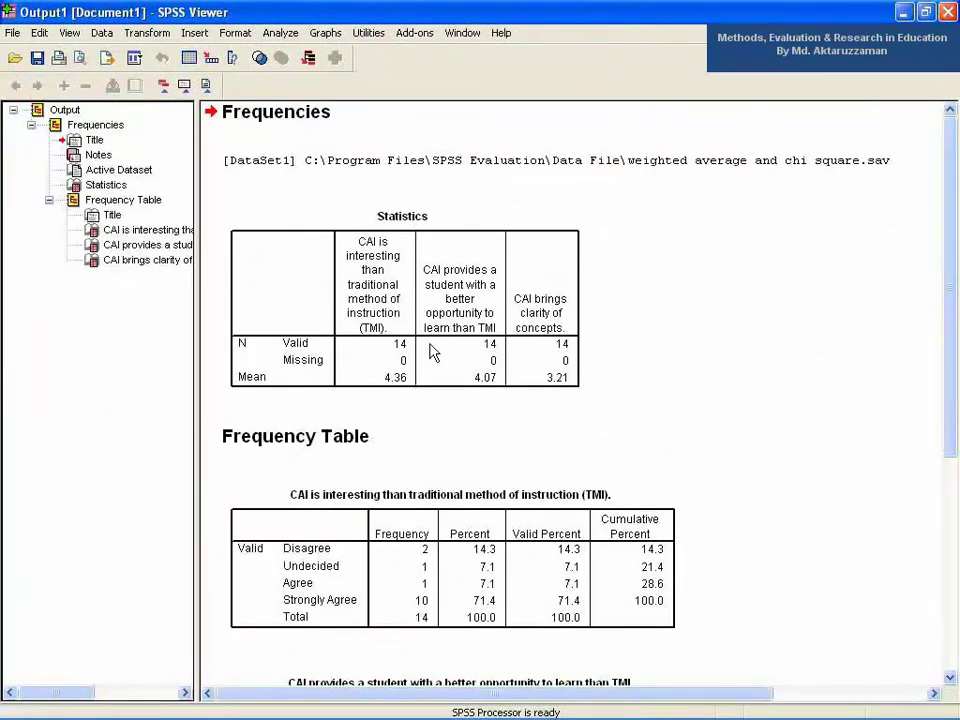
Review the Statistics means table and Q1's frequency table (71.4% Strongly Agree, 14.3% Disagree)
{"action": "left_click", "coordinate": [404, 378]}
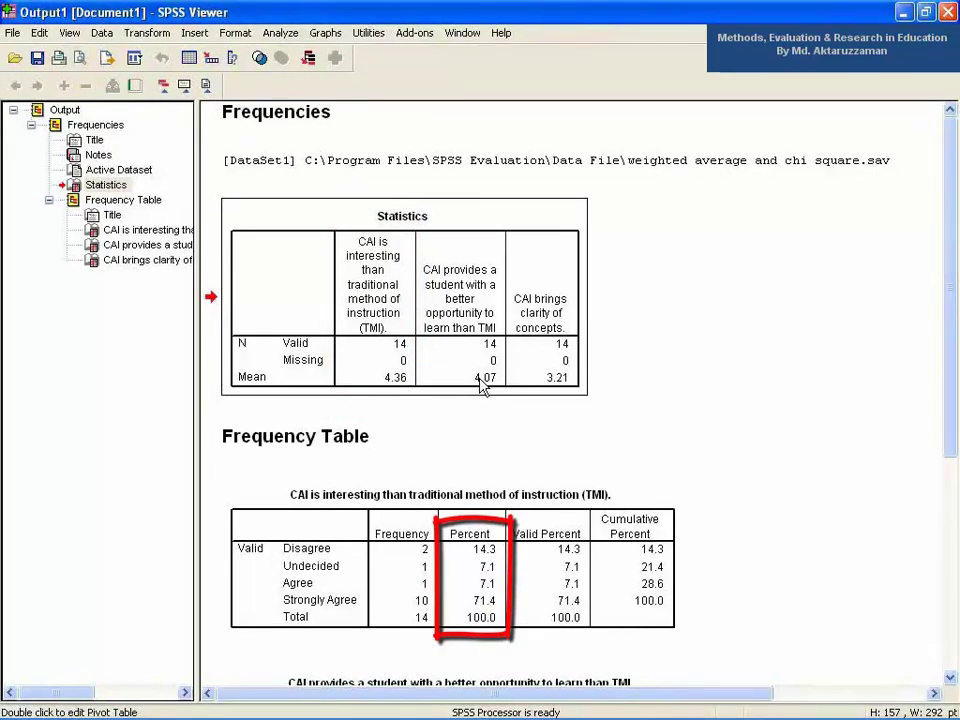
{"action": "left_click", "coordinate": [496, 576]}
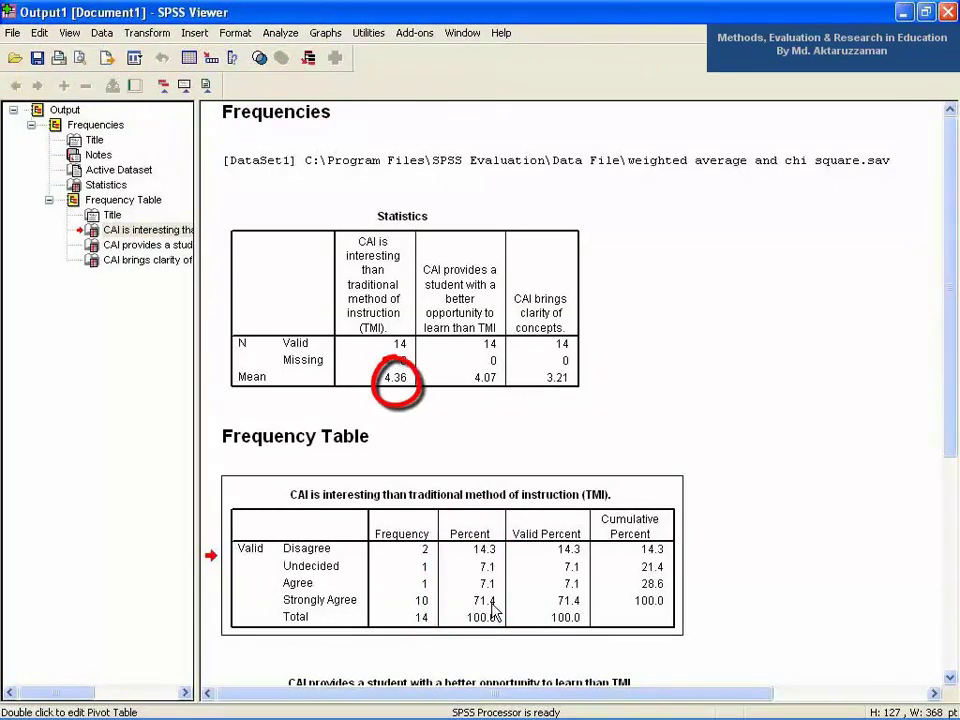
{"action": "left_click", "coordinate": [397, 391]}
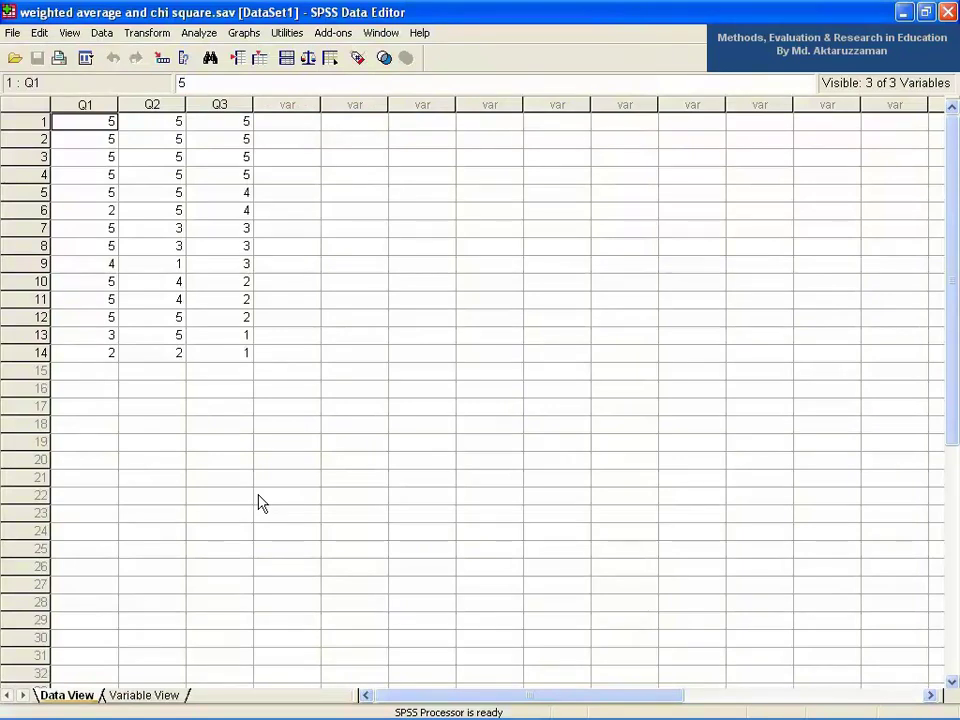
Run a Chi-Square test with Q1, Q2 and Q3 as test variables and equal expected values
{"action": "left_click", "coordinate": [200, 34]}
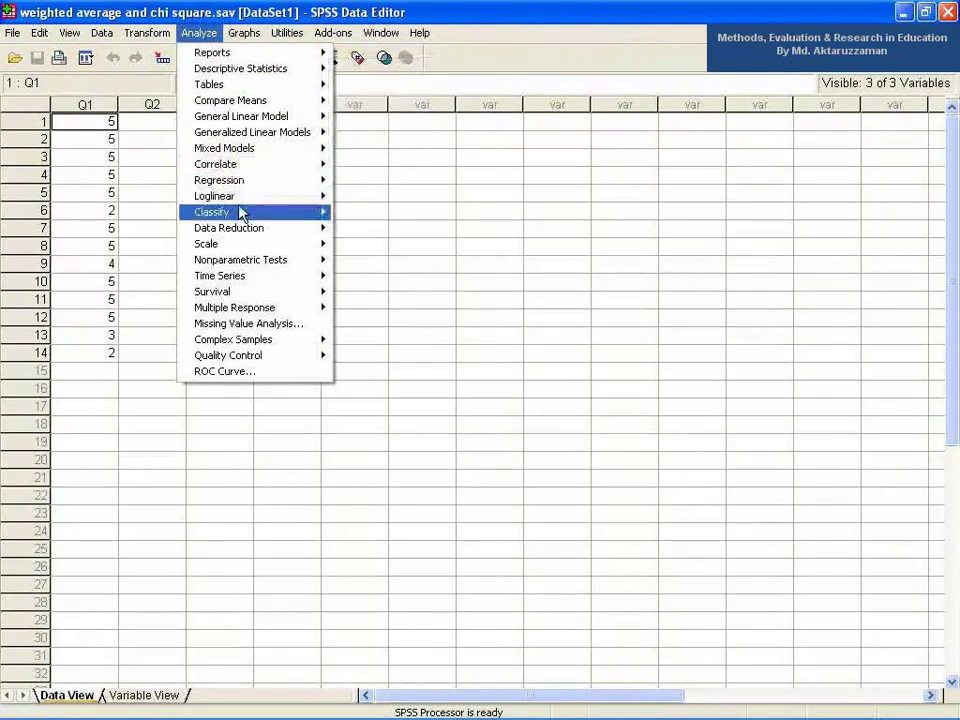
{"action": "mouse_move", "coordinate": [313, 260]}
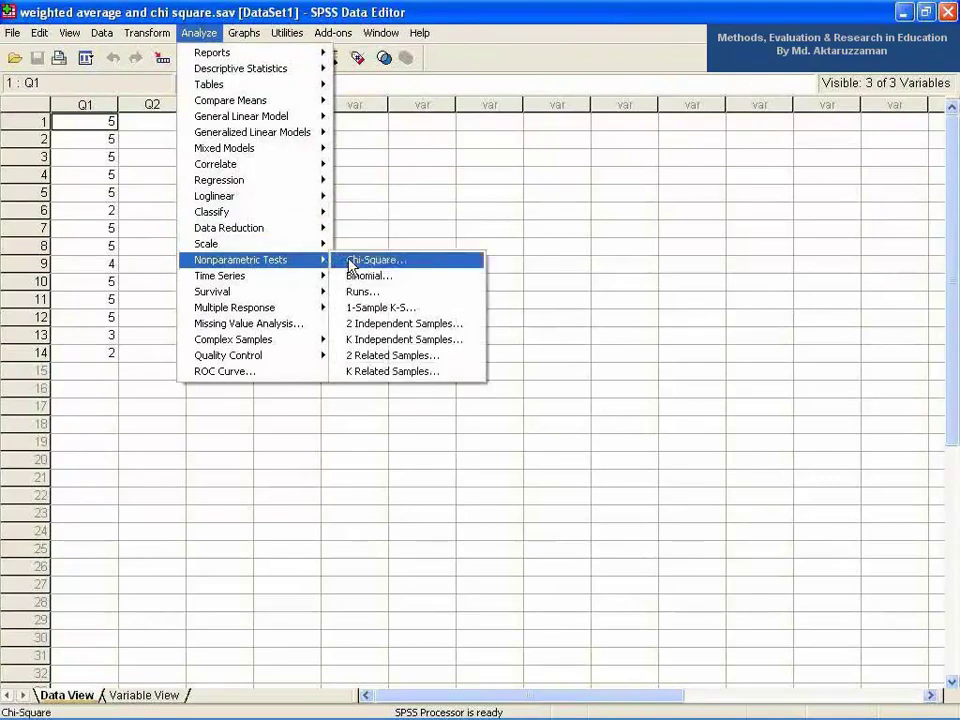
{"action": "left_click", "coordinate": [350, 264]}
{"action": "left_click_drag", "start_coordinate": [150, 140], "coordinate": [148, 170]}
{"action": "left_click", "coordinate": [202, 186]}
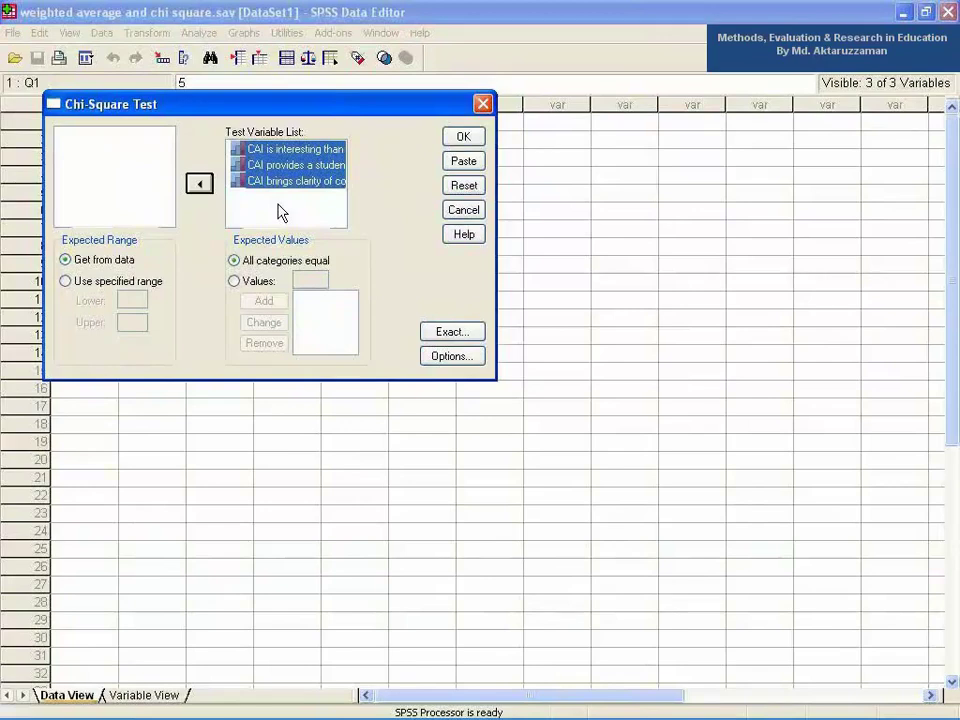
{"action": "left_click", "coordinate": [460, 138]}
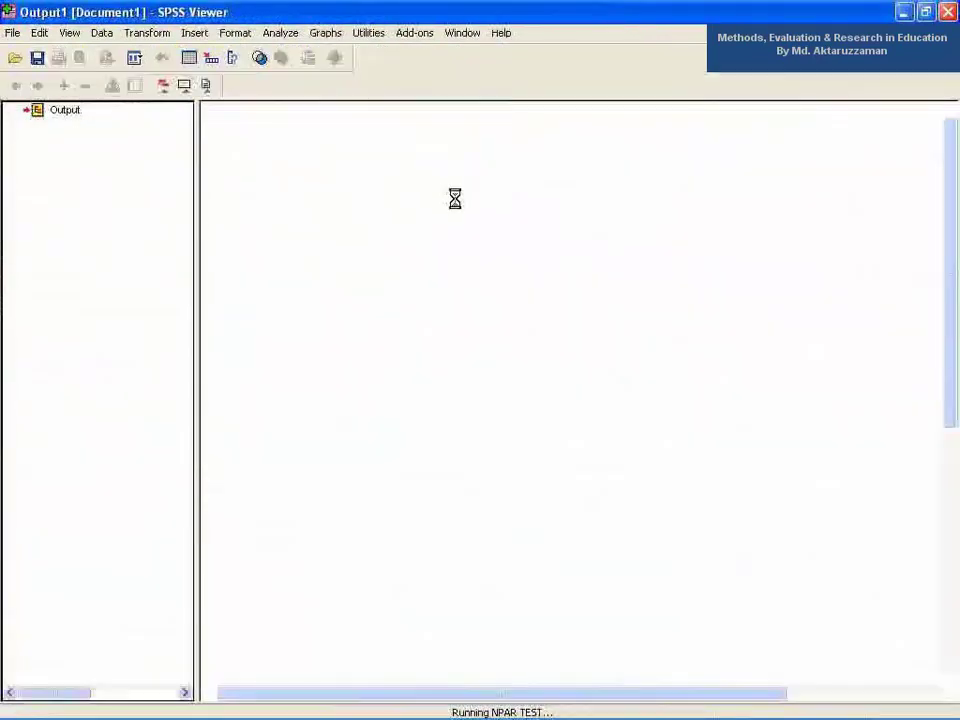
Scroll to the Test Statistics table: chi-square 16.286, 12.429, 1.000 with significance .001, .014, .910
{"action": "scroll", "coordinate": [455, 205], "scroll_direction": "down", "scroll_amount": 10}
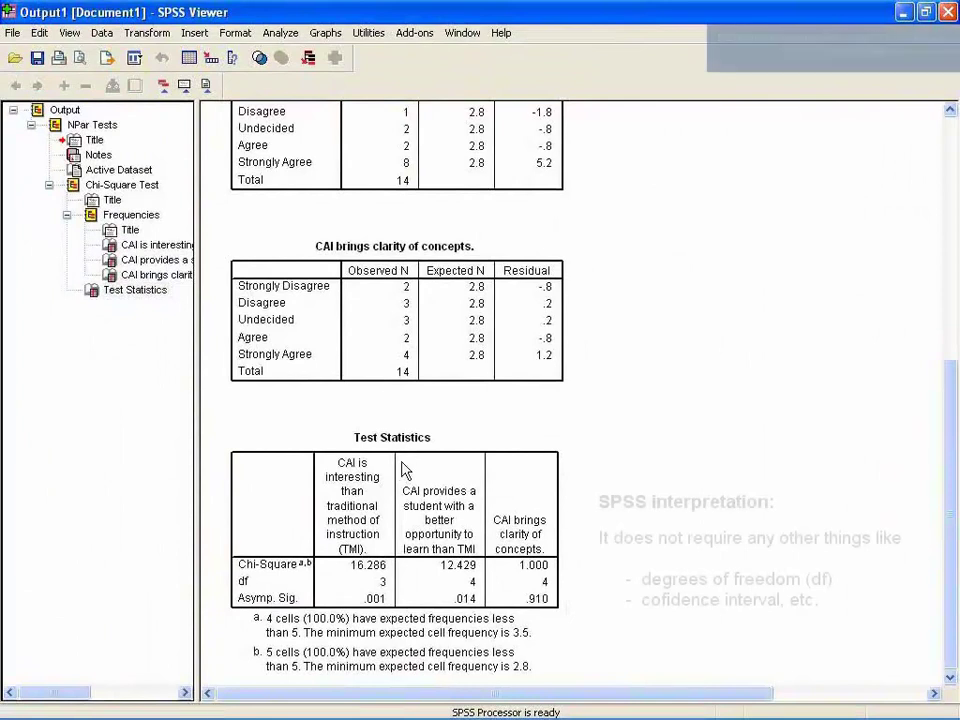
{"action": "left_click", "coordinate": [405, 470]}
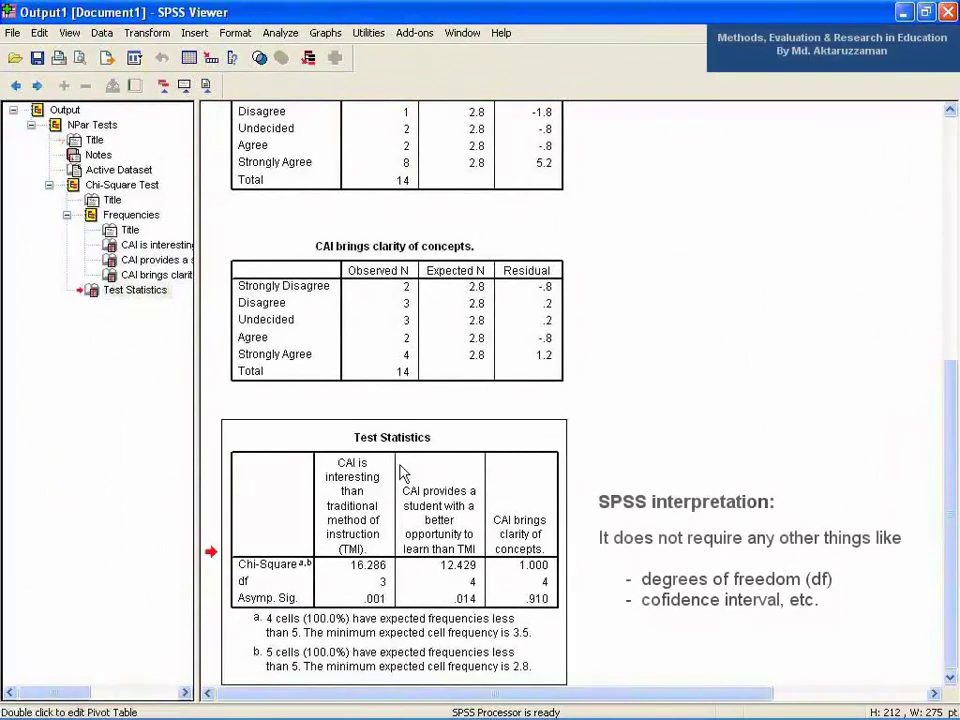